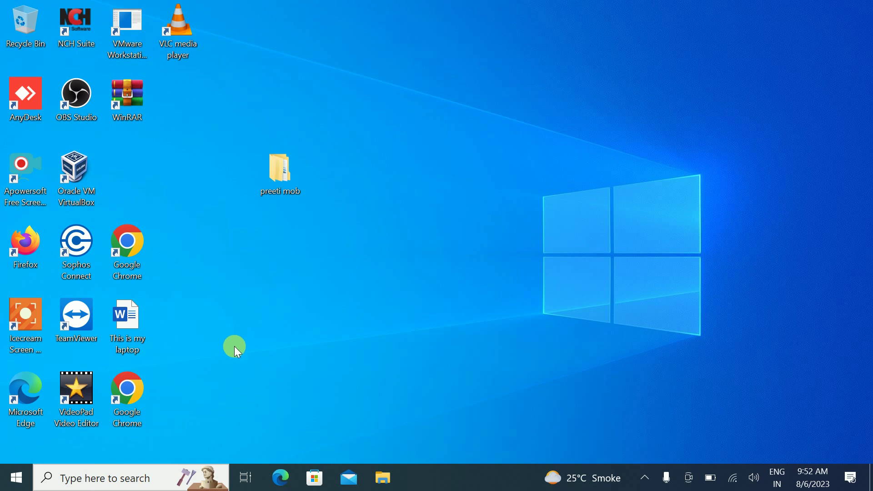
Search the Start menu for 'windows' to find the Windows Security app
{"action": "left_click", "coordinate": [118, 487]}
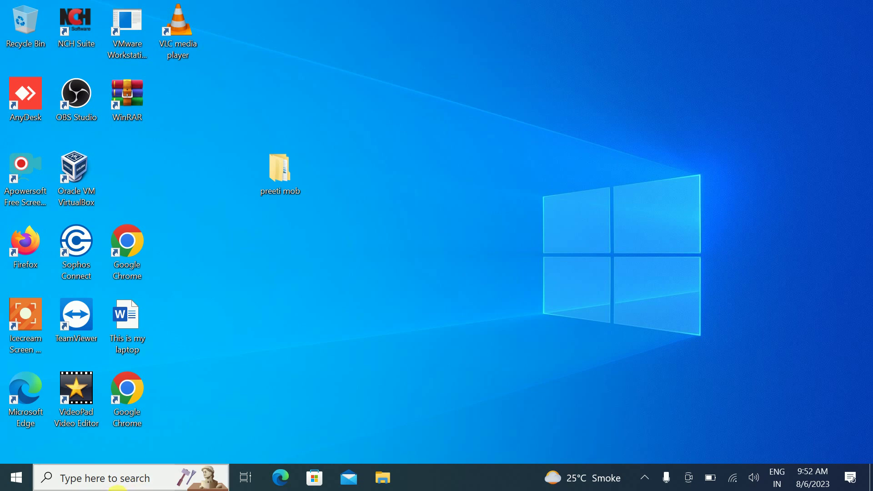
{"action": "type", "text": "windows"}
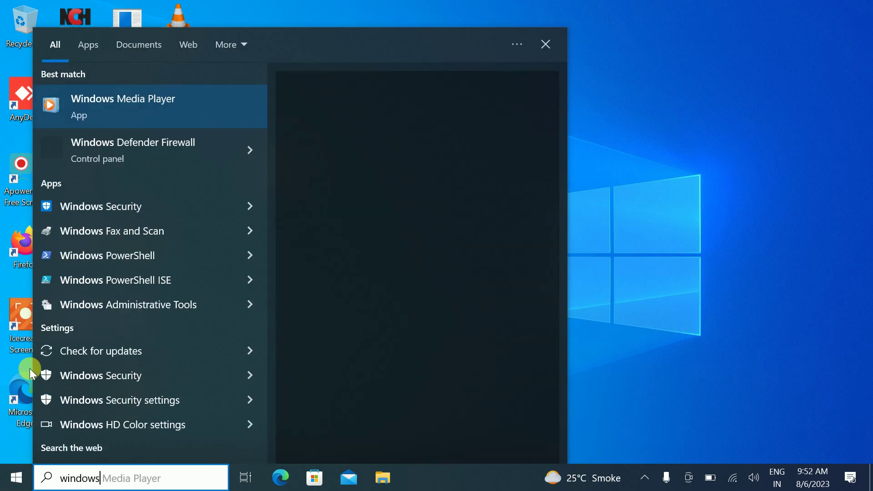
Open Windows Security maximized, view Virus & threat protection's Protection history, then minimize it
{"action": "left_click", "coordinate": [105, 214]}
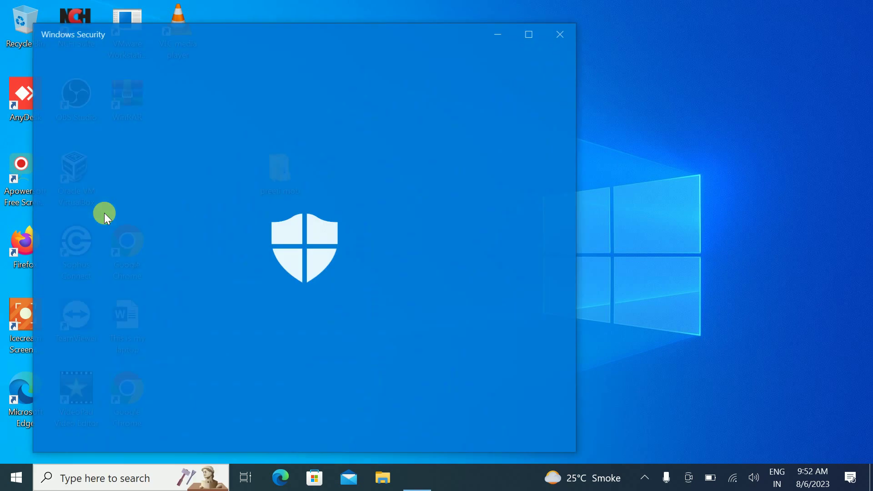
{"action": "left_click", "coordinate": [537, 39]}
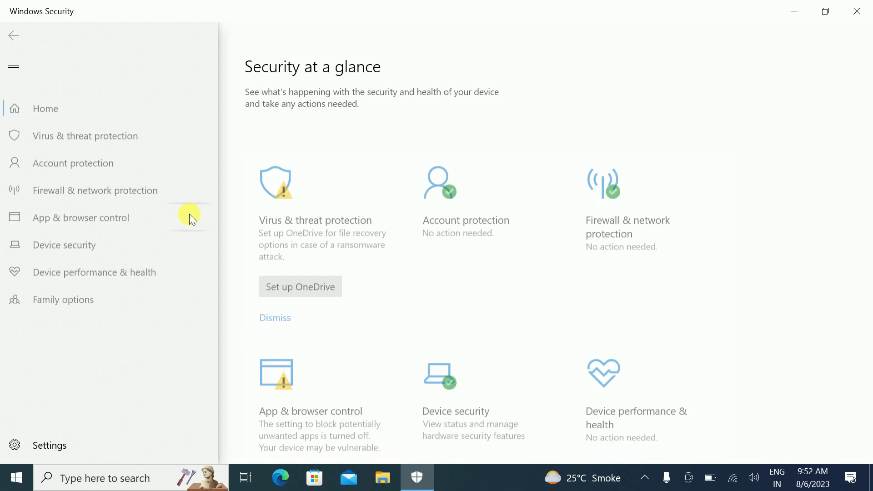
{"action": "left_click", "coordinate": [320, 217]}
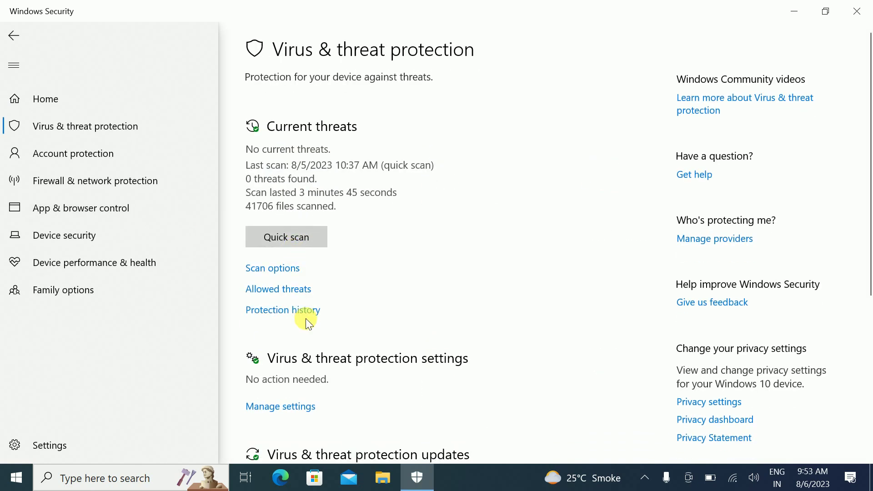
{"action": "scroll", "coordinate": [308, 322], "scroll_direction": "down", "scroll_amount": 3}
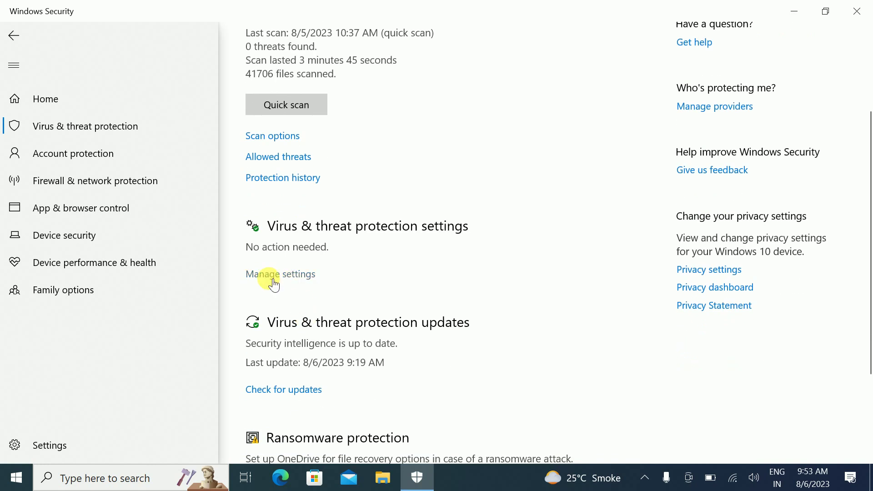
{"action": "left_click", "coordinate": [280, 182]}
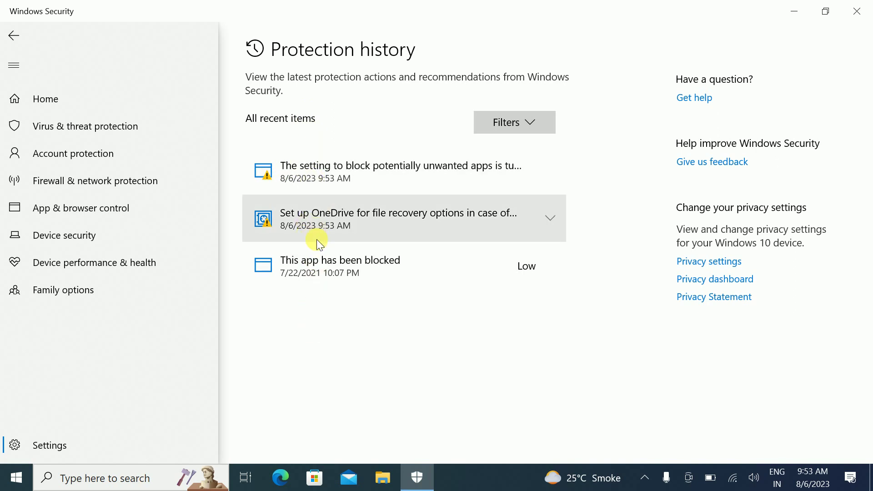
{"action": "left_click", "coordinate": [795, 11]}
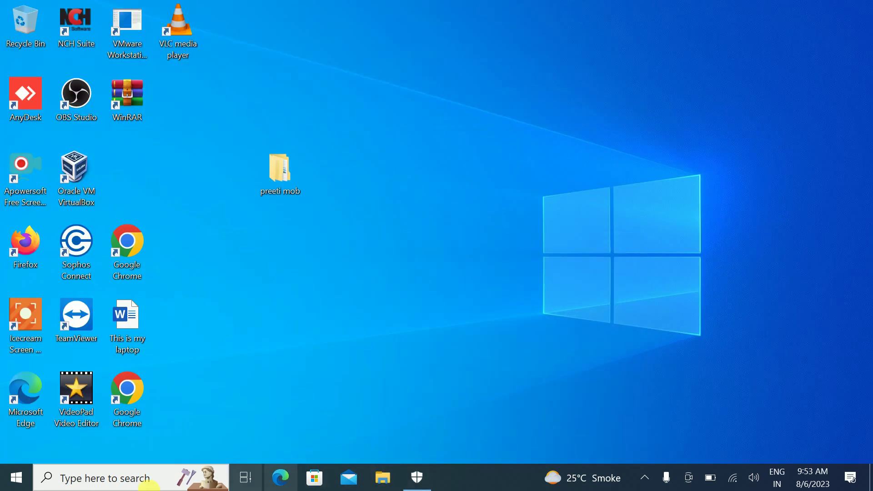
Open This PC from a 'this' search and go into Local Disk (C:)
{"action": "left_click", "coordinate": [84, 481]}
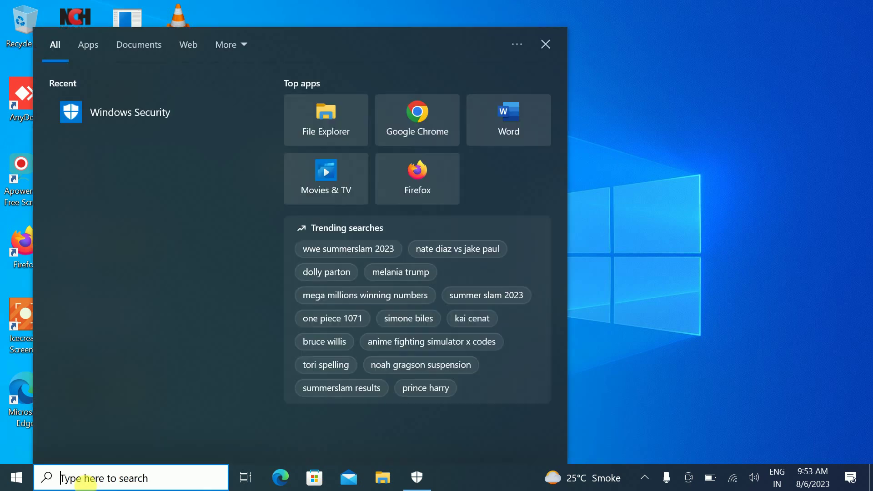
{"action": "type", "text": "this"}
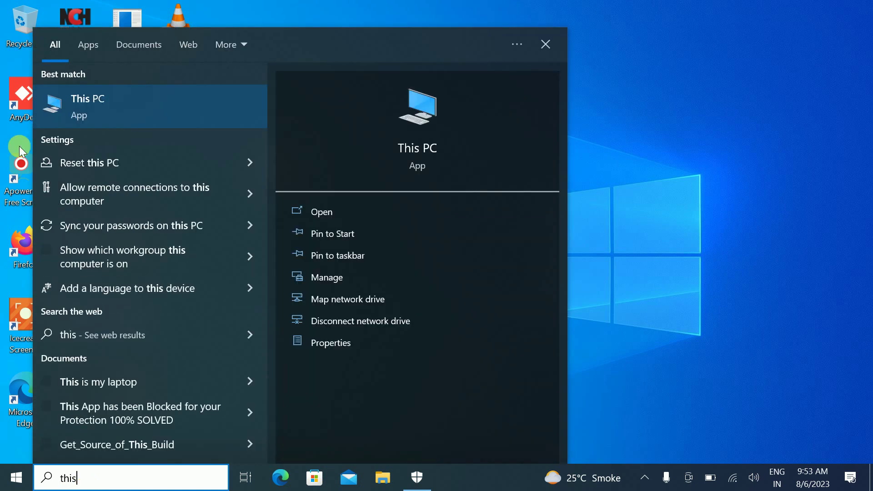
{"action": "left_click", "coordinate": [132, 101]}
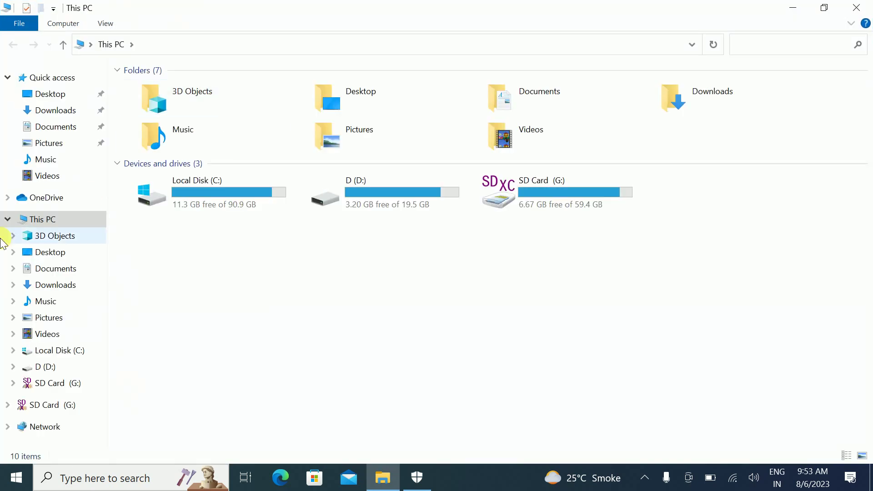
{"action": "double_click", "coordinate": [205, 196]}
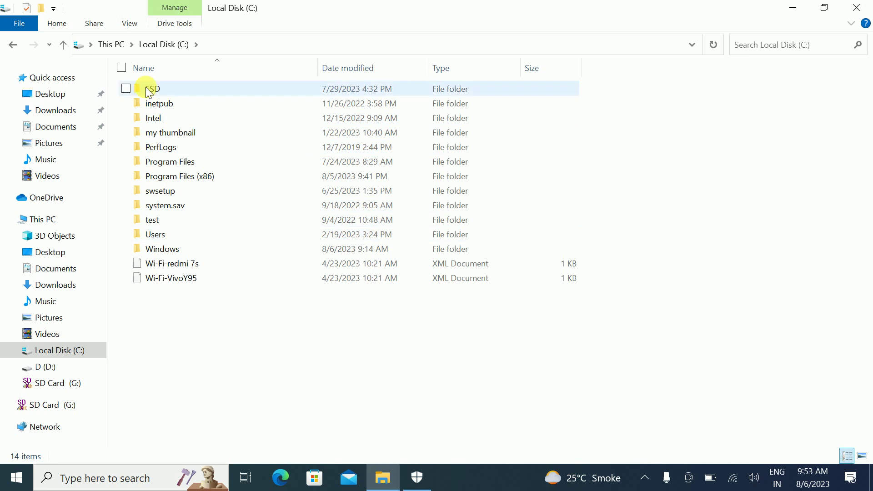
Turn on 'Show hidden files, folders, and drives' in Folder Options and apply it
{"action": "left_click", "coordinate": [130, 24]}
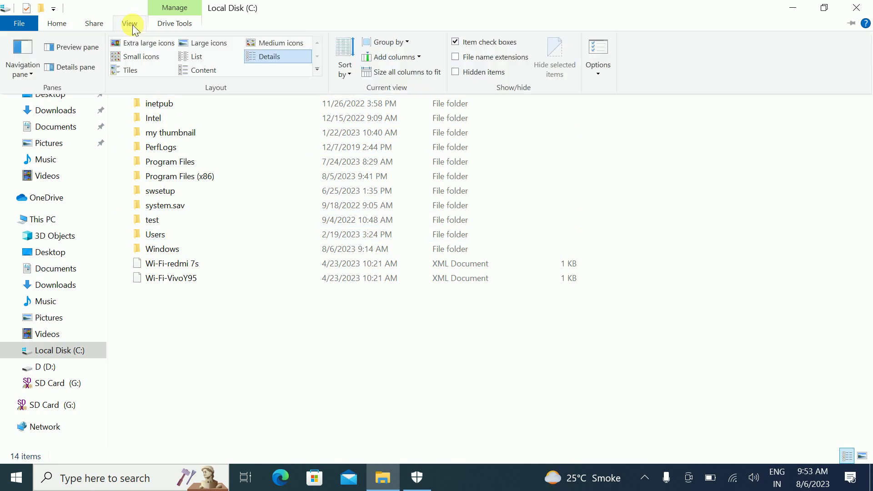
{"action": "left_click", "coordinate": [597, 75]}
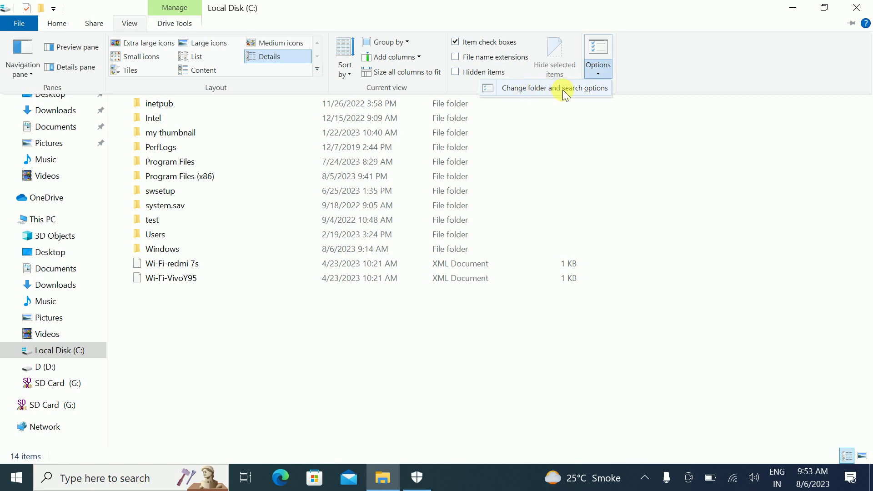
{"action": "left_click", "coordinate": [551, 88]}
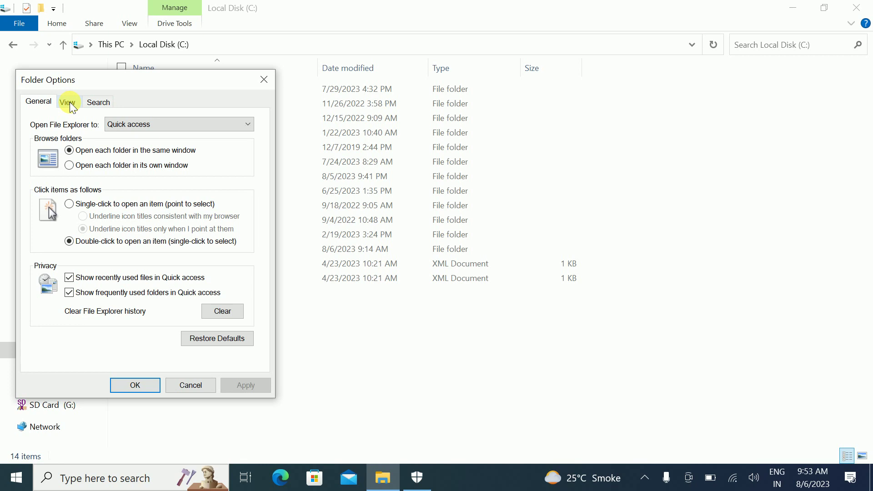
{"action": "left_click", "coordinate": [69, 102]}
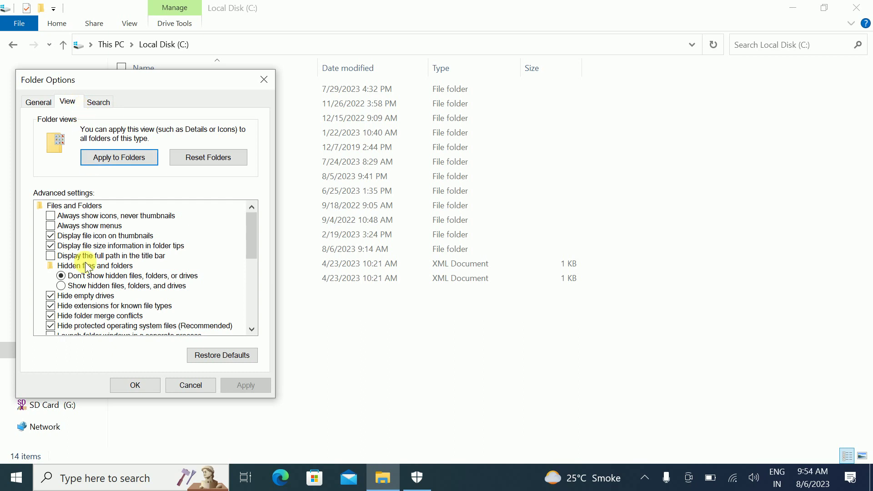
{"action": "left_click", "coordinate": [71, 287]}
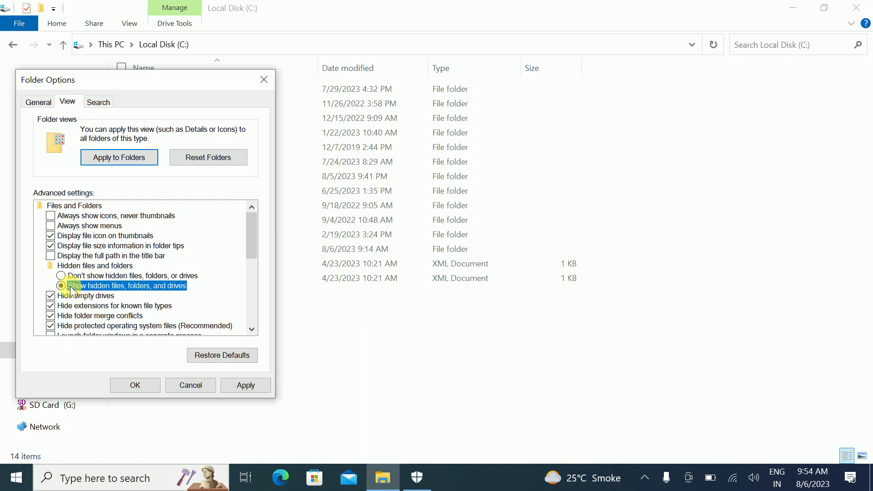
{"action": "left_click", "coordinate": [238, 386]}
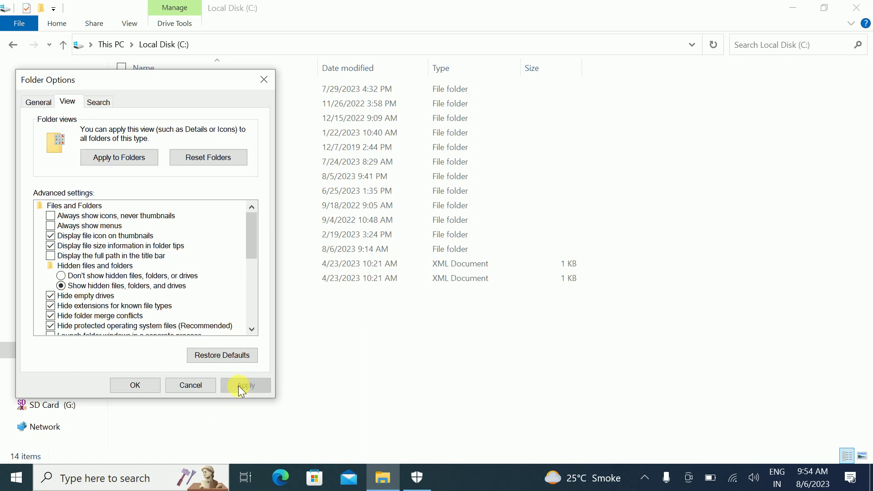
{"action": "left_click", "coordinate": [135, 386]}
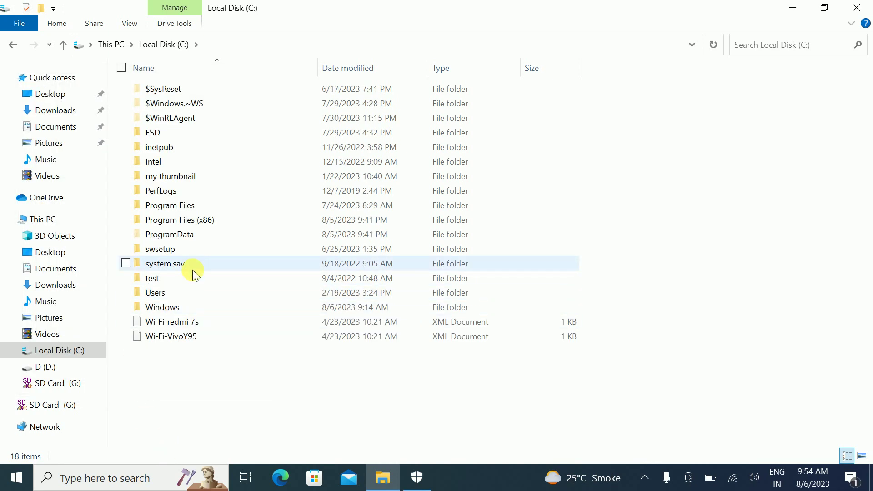
Navigate ProgramData > Microsoft > Windows Defender > Scans > History
{"action": "double_click", "coordinate": [189, 235]}
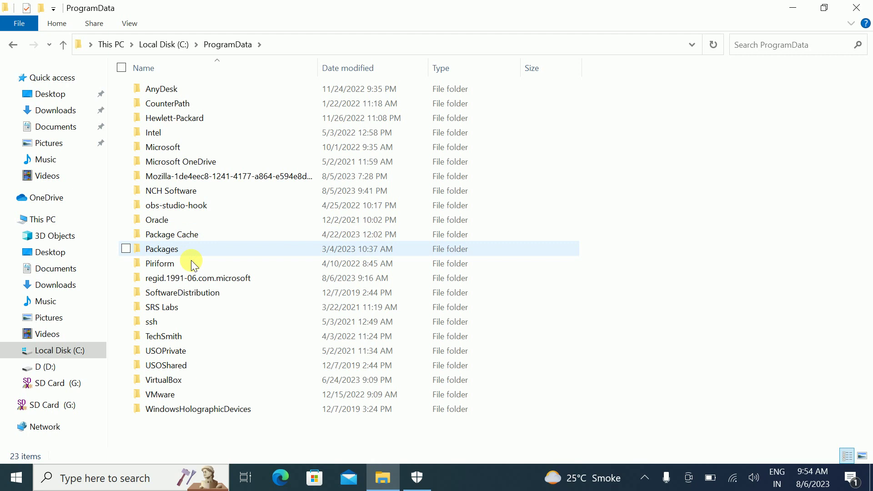
{"action": "double_click", "coordinate": [172, 150]}
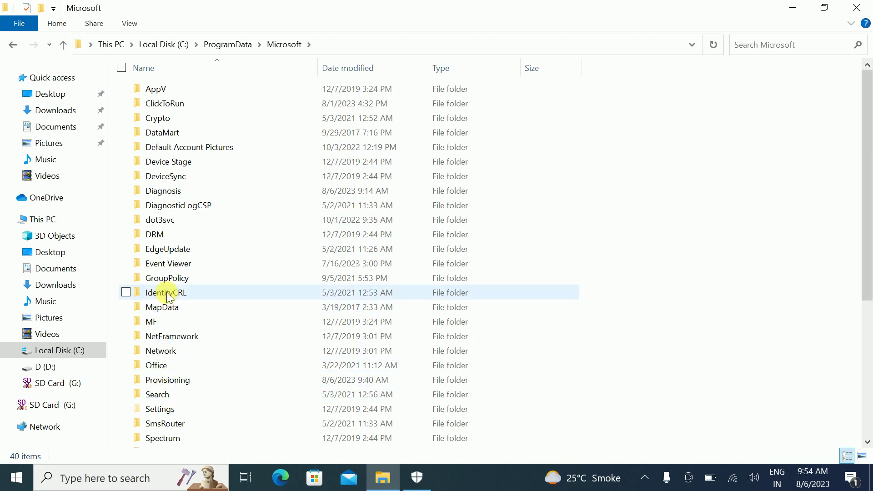
{"action": "left_click", "coordinate": [168, 267]}
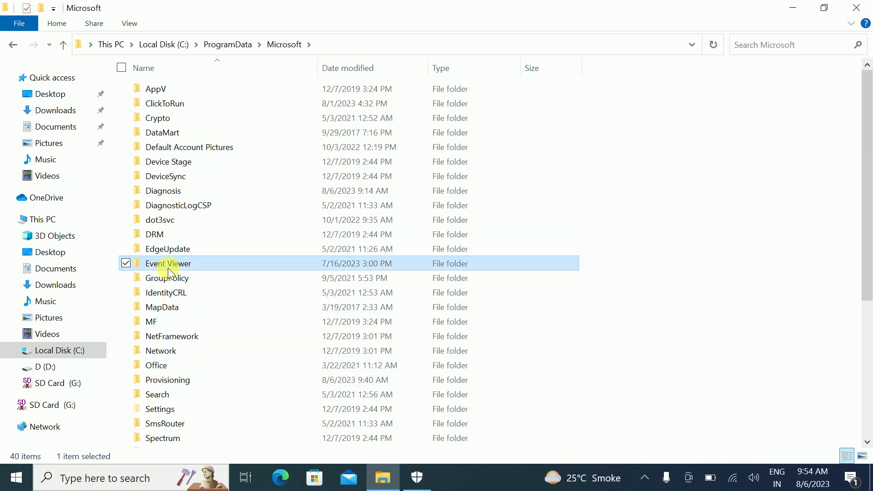
{"action": "key", "text": "w"}
{"action": "key", "text": "w"}
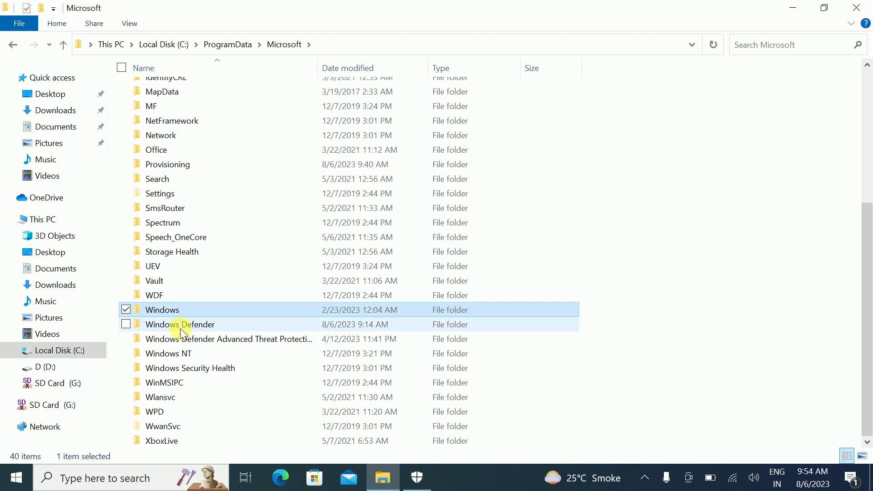
{"action": "double_click", "coordinate": [186, 326]}
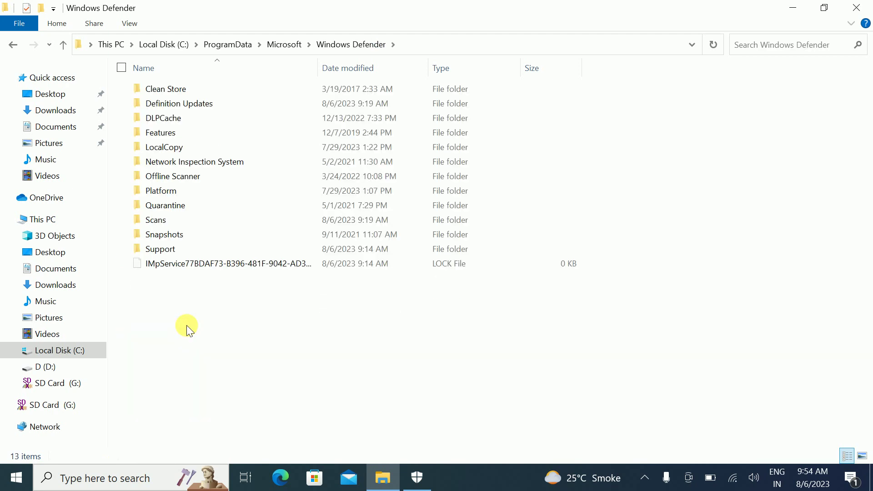
{"action": "double_click", "coordinate": [164, 222]}
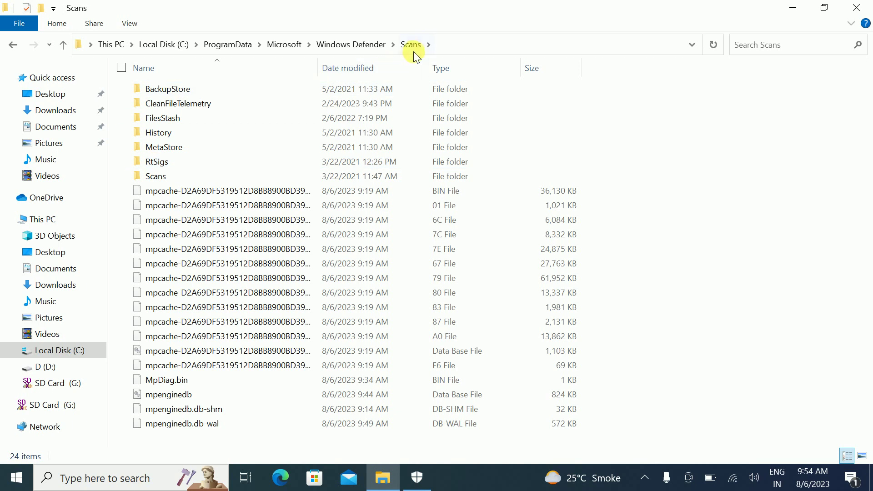
{"action": "double_click", "coordinate": [167, 133]}
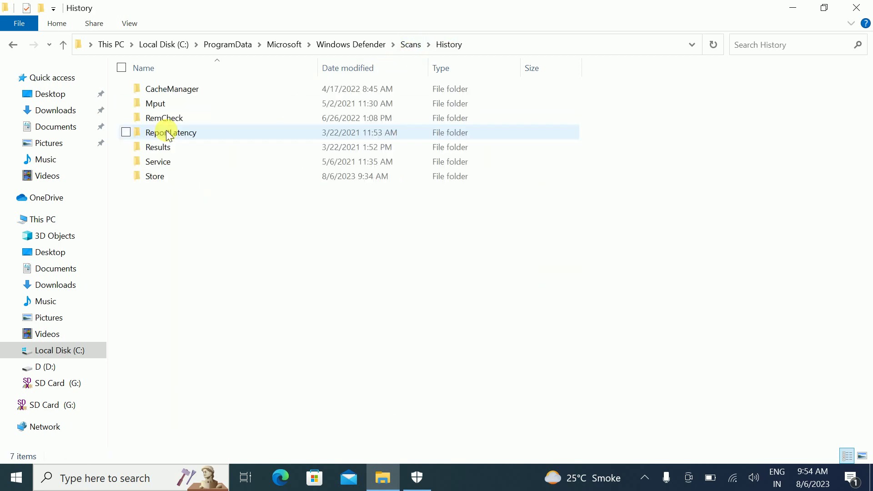
Permanently delete all seven History subfolders, skipping every file in use
{"action": "left_click_drag", "start_coordinate": [201, 249], "coordinate": [173, 80]}
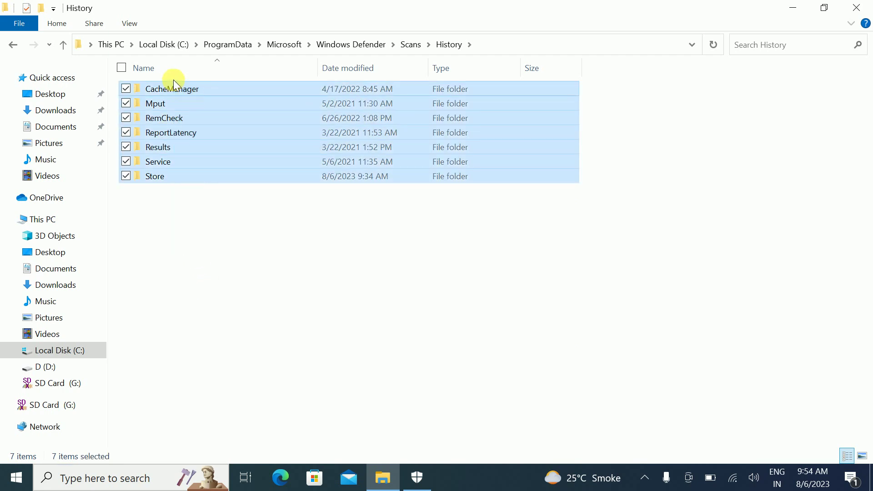
{"action": "key", "text": "shift+Delete"}
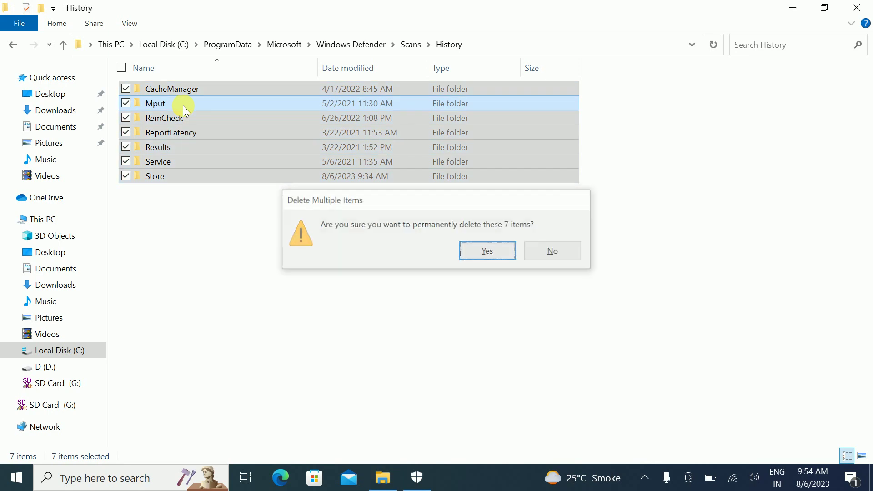
{"action": "key", "text": "Return"}
{"action": "left_click", "coordinate": [138, 240]}
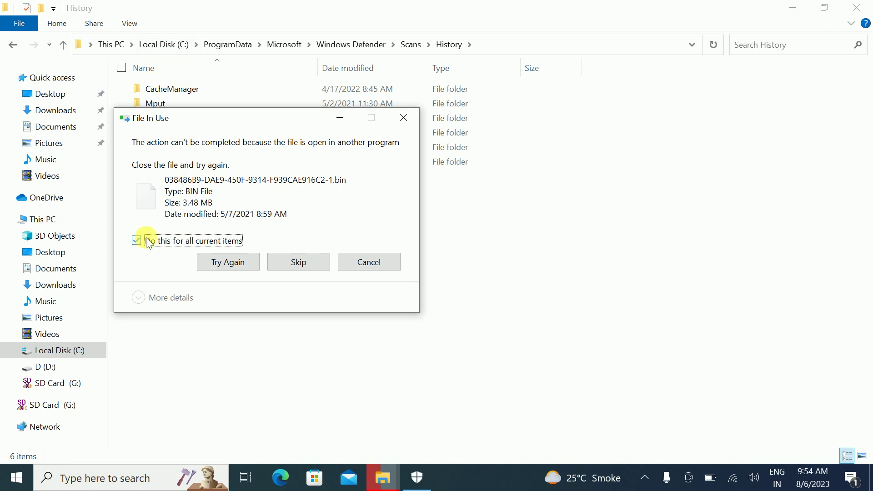
{"action": "left_click", "coordinate": [294, 264]}
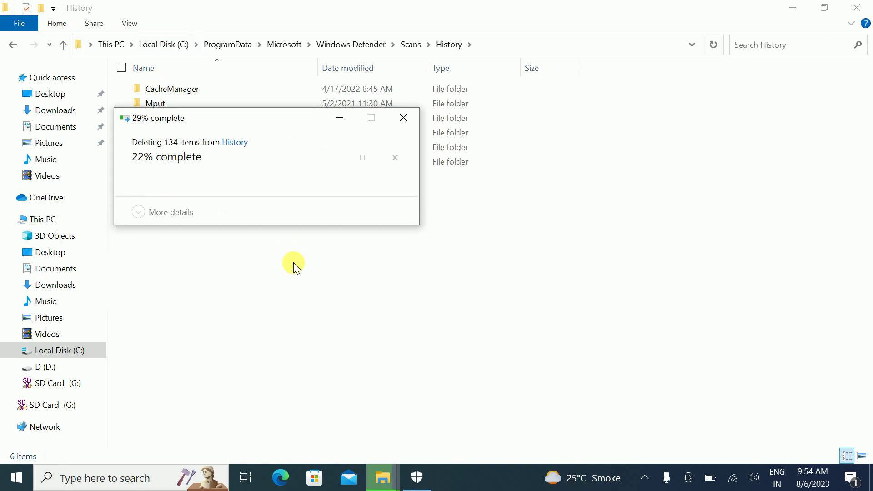
Refresh, permanently delete the six remaining folders skipping locked files, then check Windows Security
{"action": "right_click", "coordinate": [284, 226]}
{"action": "left_click", "coordinate": [186, 281]}
{"action": "left_click_drag", "start_coordinate": [184, 251], "coordinate": [153, 73]}
{"action": "key", "text": "shift+Delete"}
{"action": "key", "text": "Return"}
{"action": "left_click", "coordinate": [306, 240]}
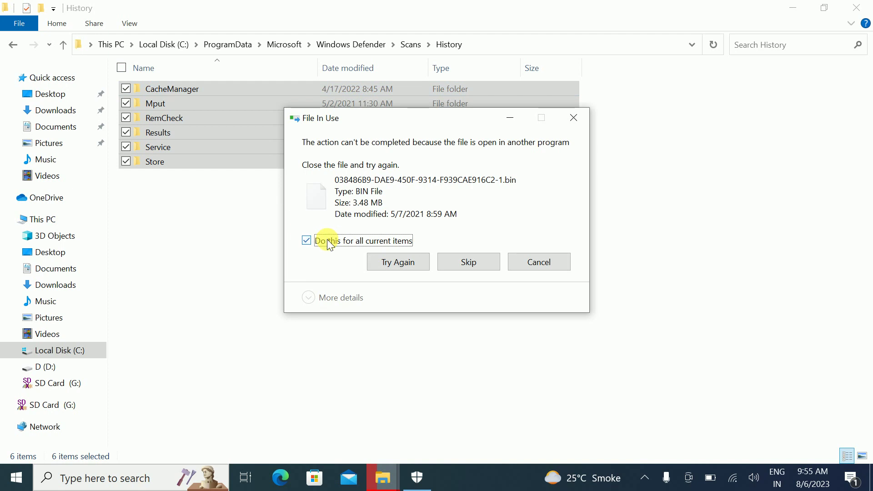
{"action": "left_click", "coordinate": [459, 263]}
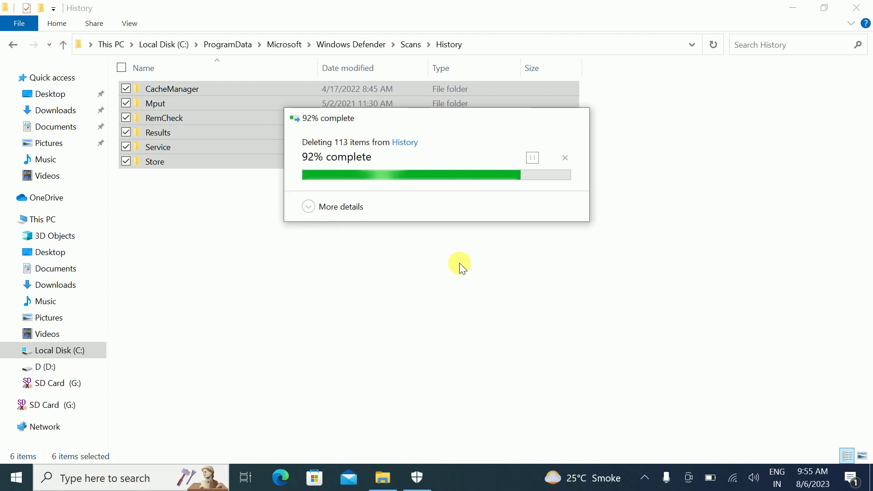
{"action": "left_click", "coordinate": [414, 485]}
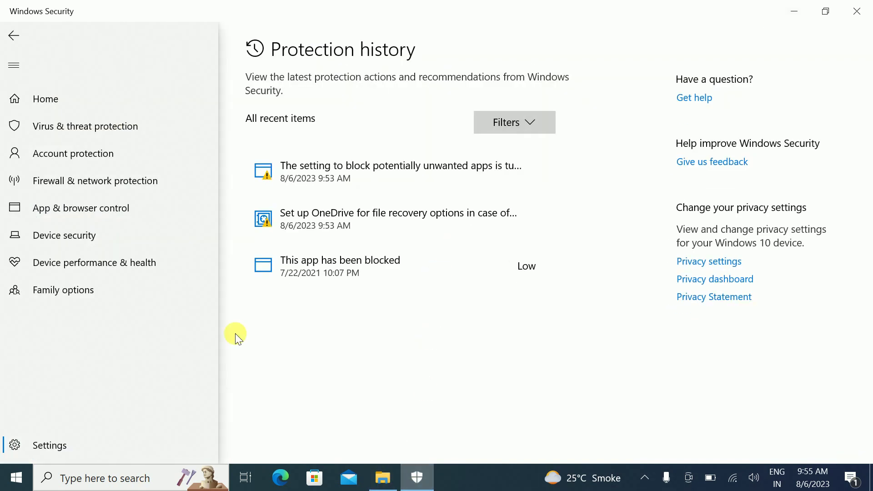
{"action": "left_click", "coordinate": [7, 43]}
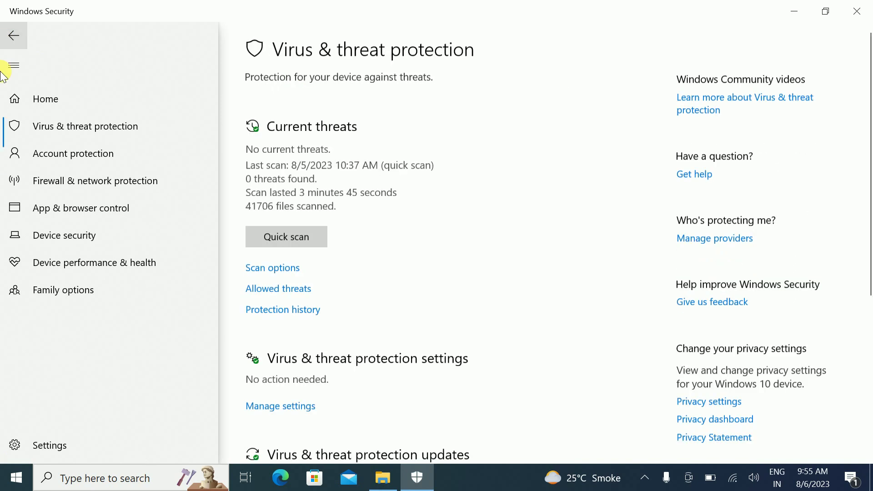
{"action": "left_click", "coordinate": [282, 312]}
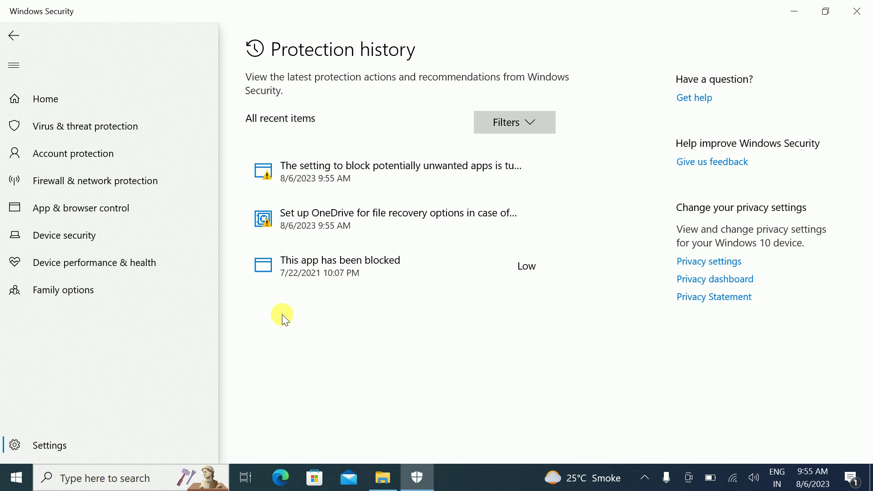
{"action": "left_click", "coordinate": [511, 127]}
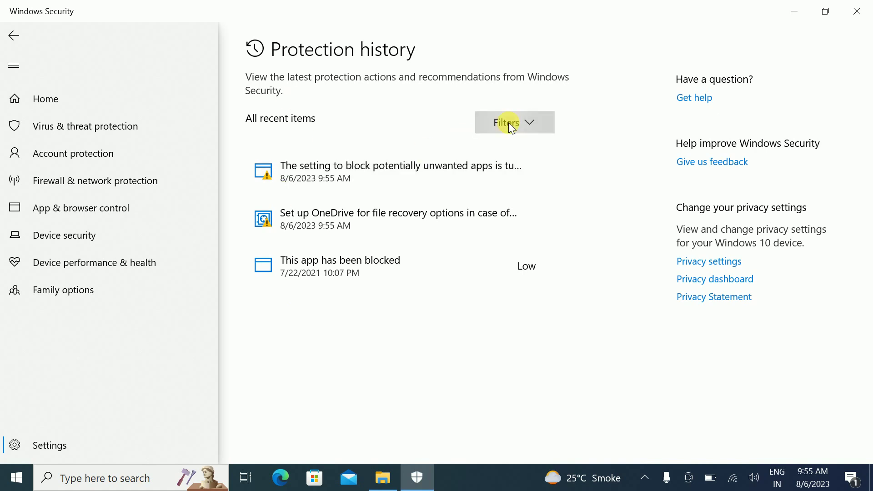
{"action": "left_click", "coordinate": [512, 127]}
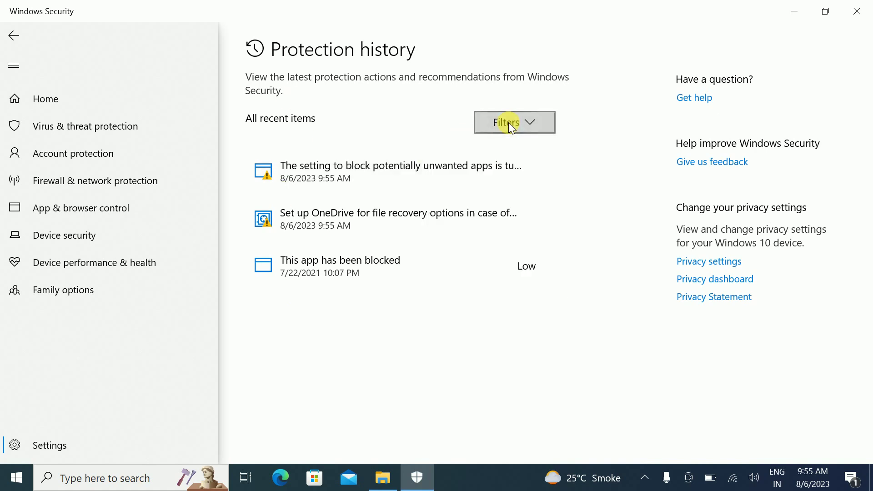
{"action": "left_click", "coordinate": [793, 11]}
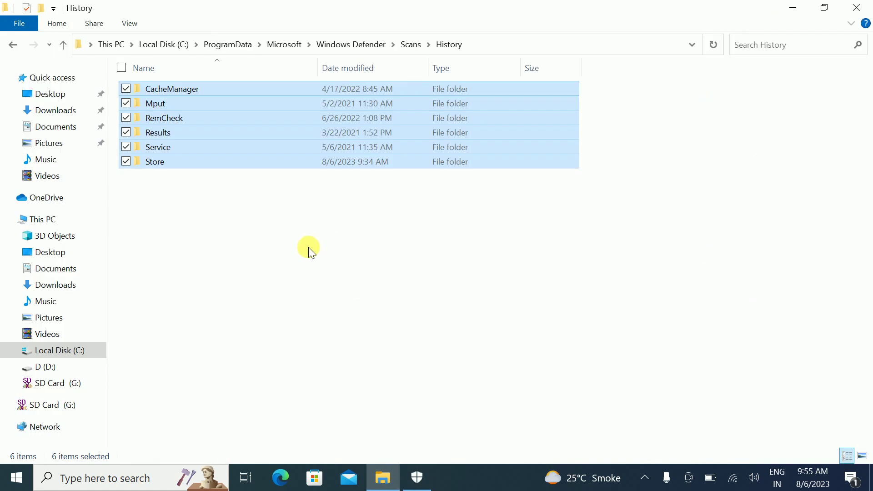
{"action": "left_click", "coordinate": [417, 477]}
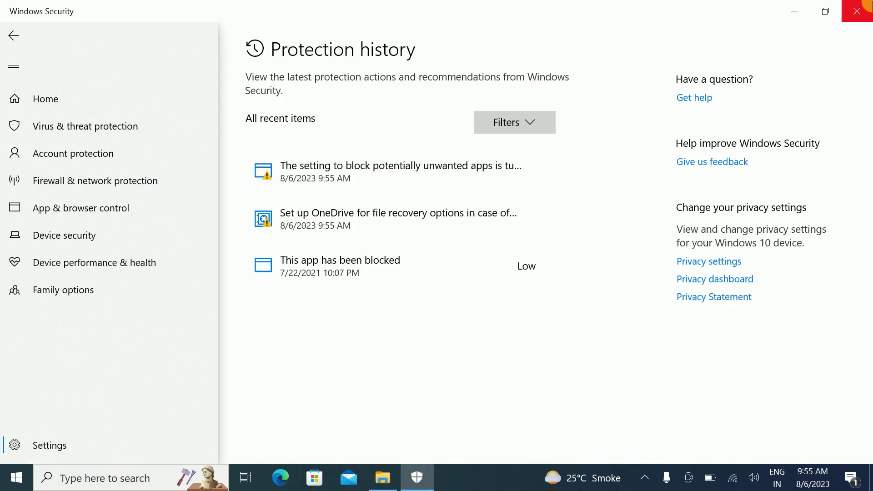
Close Windows Security and return to History via Windows Defender and Scans
{"action": "left_click", "coordinate": [863, 7]}
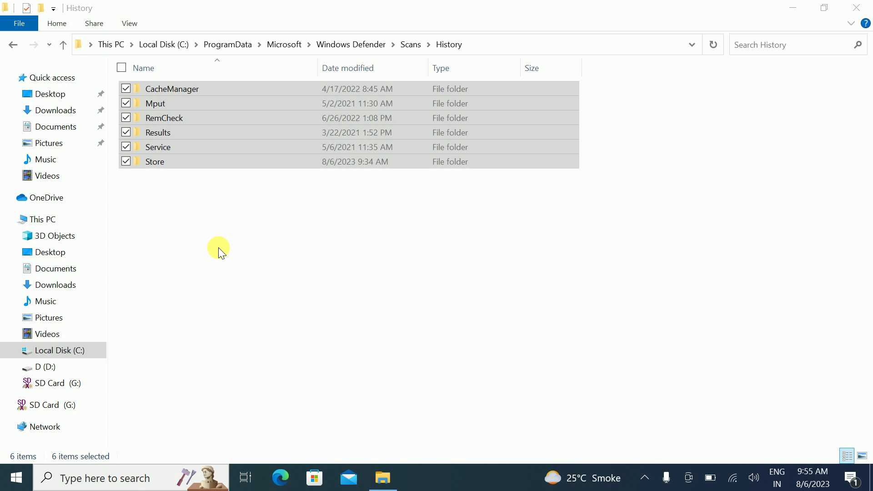
{"action": "right_click", "coordinate": [227, 219]}
{"action": "left_click", "coordinate": [356, 45]}
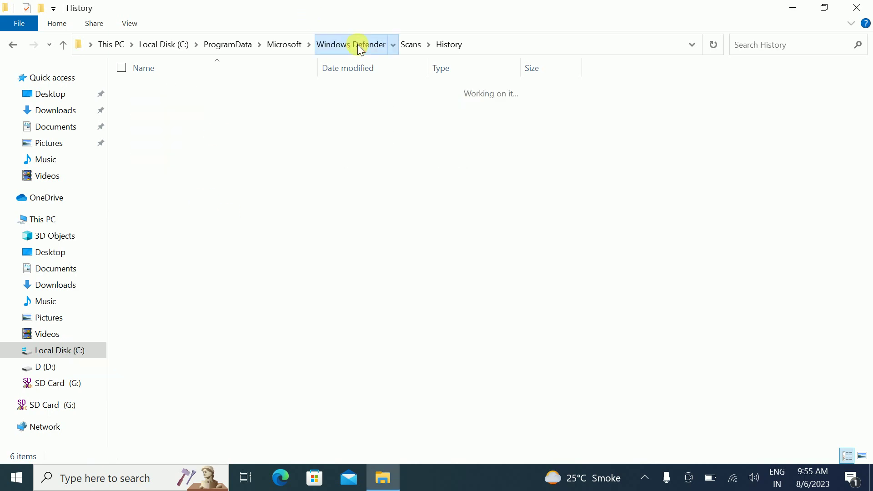
{"action": "double_click", "coordinate": [179, 220]}
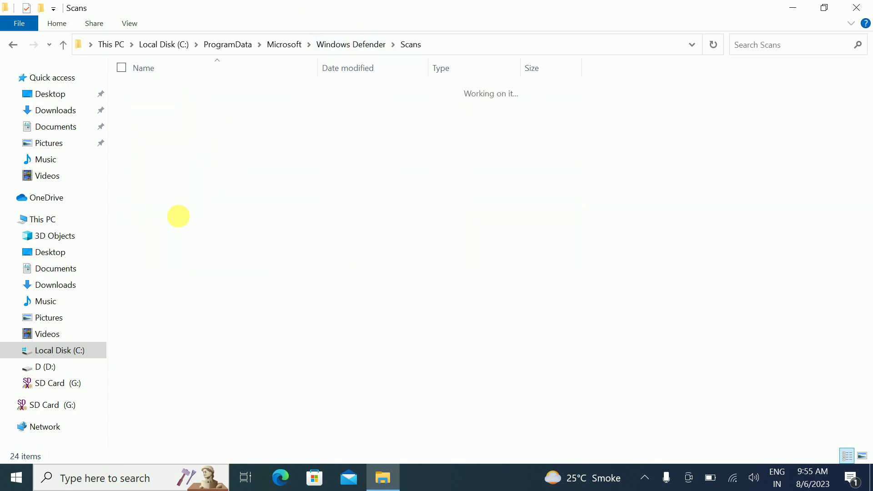
{"action": "double_click", "coordinate": [166, 132]}
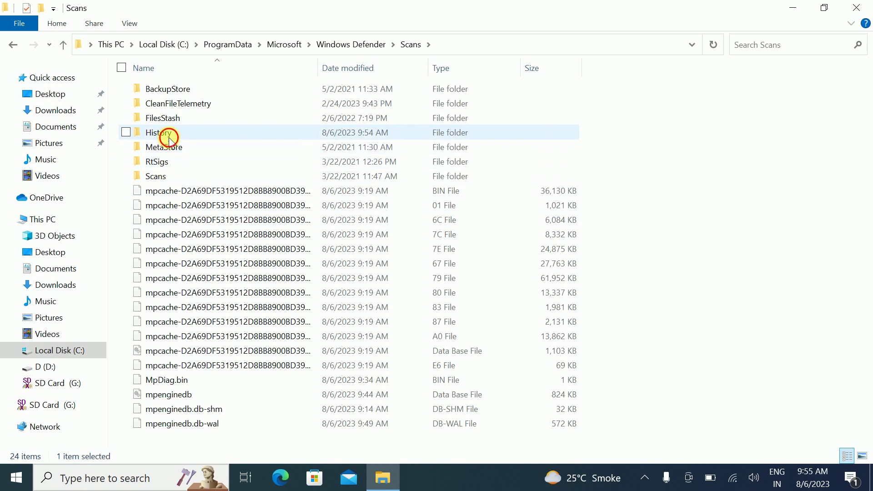
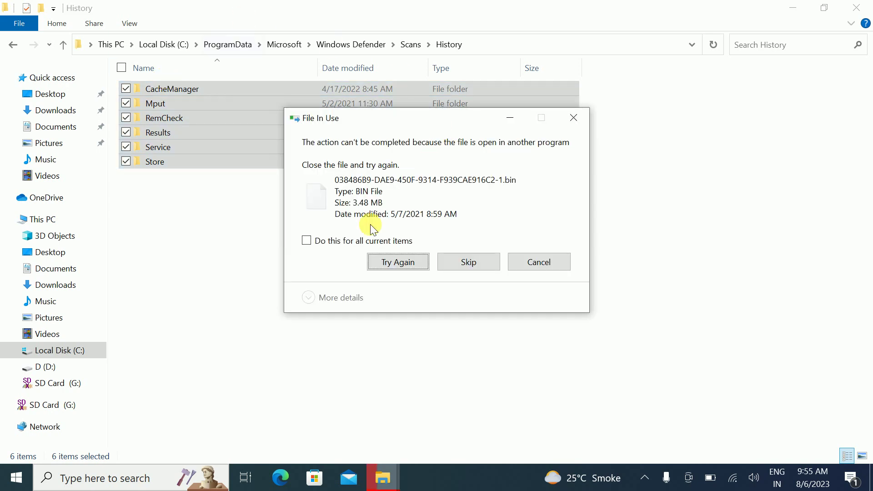
Skip all in-use files so deleting the six History folders continues to completion
{"action": "left_click", "coordinate": [335, 242]}
{"action": "left_click", "coordinate": [462, 265]}
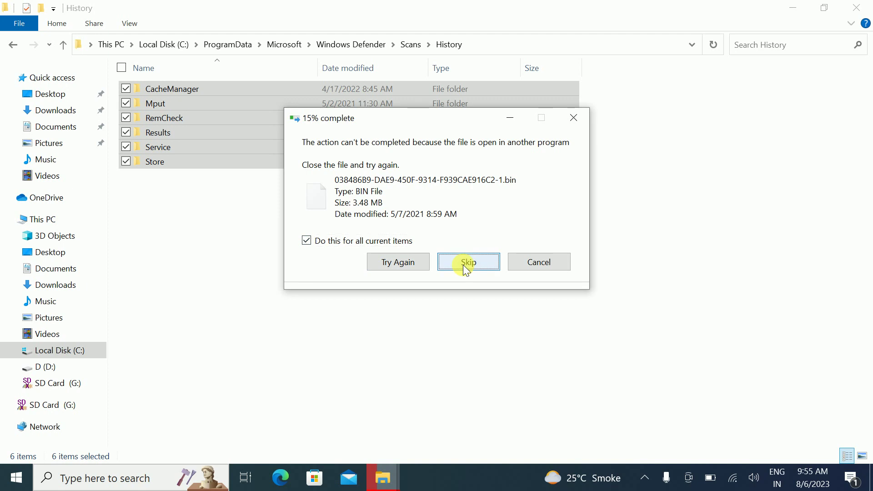
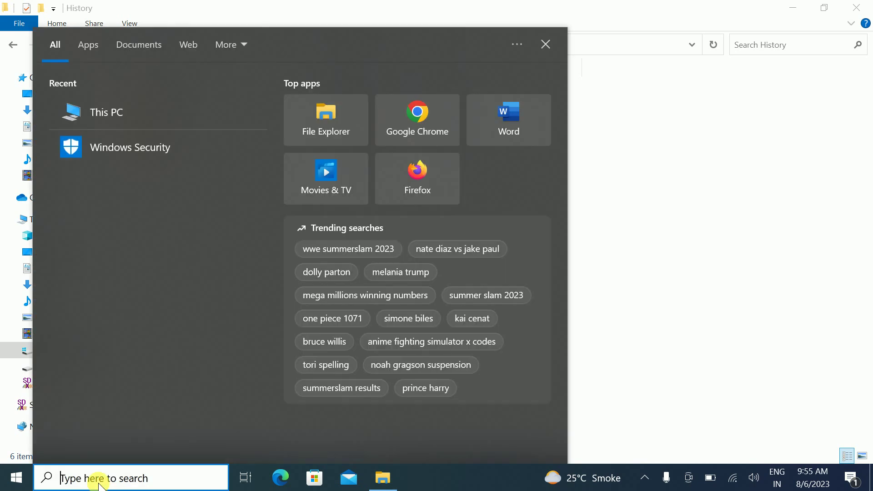
Search for 'wind' and launch the Windows Security app
{"action": "type", "text": "wind"}
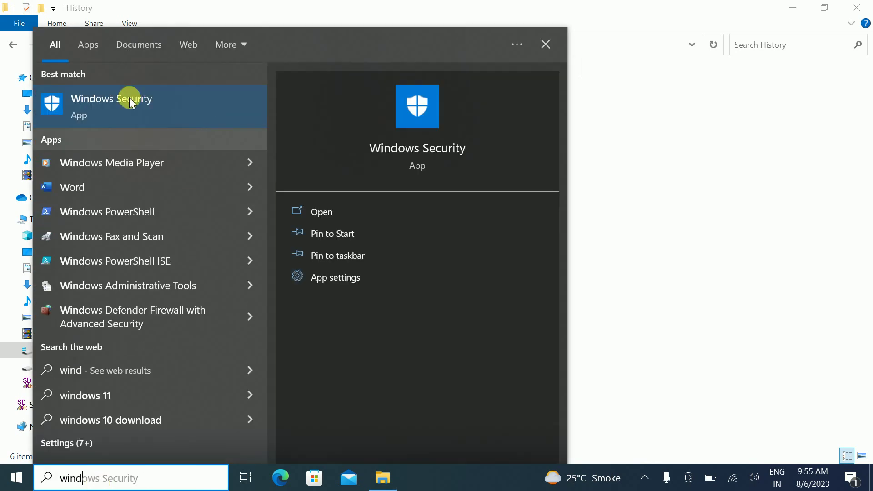
{"action": "left_click", "coordinate": [127, 96]}
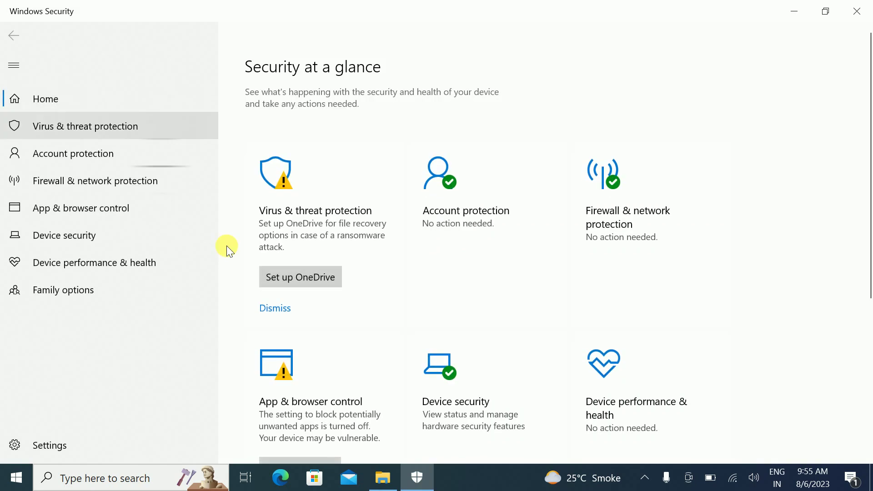
Filter Virus & threat protection history to Cleaned items, then minimize Windows Security
{"action": "left_click", "coordinate": [340, 222]}
{"action": "left_click", "coordinate": [308, 311]}
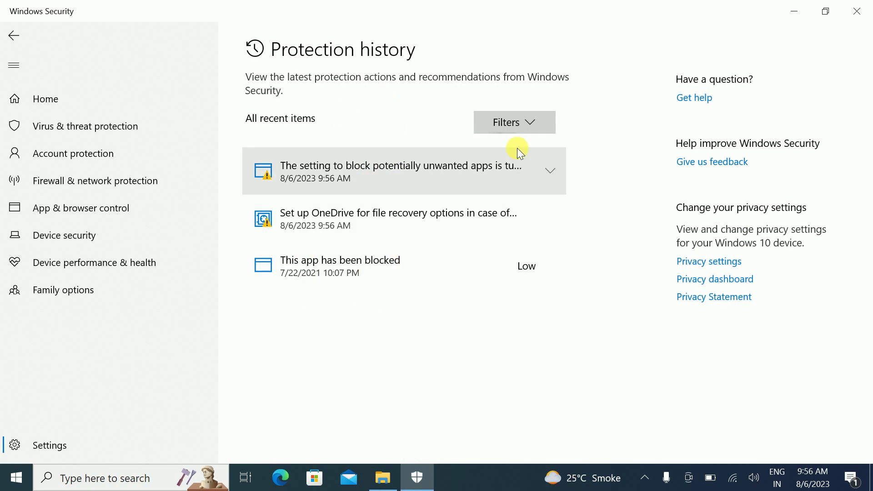
{"action": "left_click", "coordinate": [527, 113]}
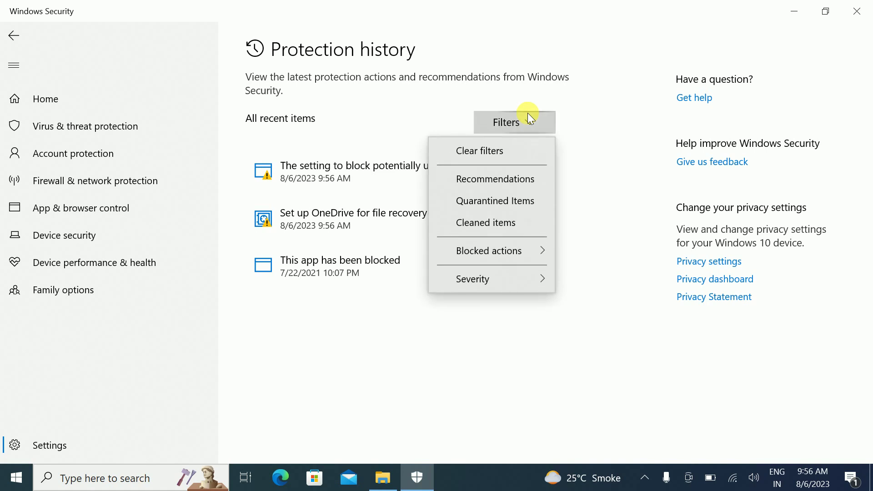
{"action": "left_click", "coordinate": [489, 230]}
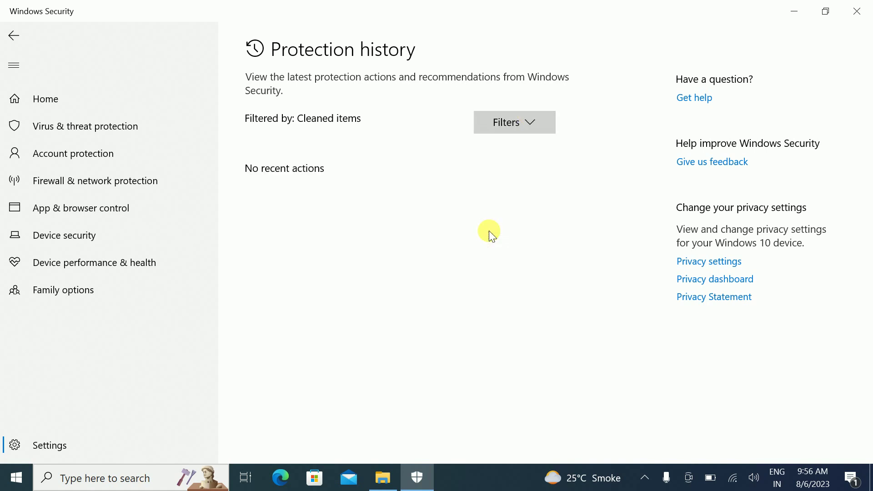
{"action": "left_click", "coordinate": [794, 10]}
Delete all six History folders, skipping every item that needs system permission
{"action": "right_click", "coordinate": [233, 231]}
{"action": "left_click", "coordinate": [132, 288]}
{"action": "left_click_drag", "start_coordinate": [194, 210], "coordinate": [199, 94]}
{"action": "right_click", "coordinate": [200, 95]}
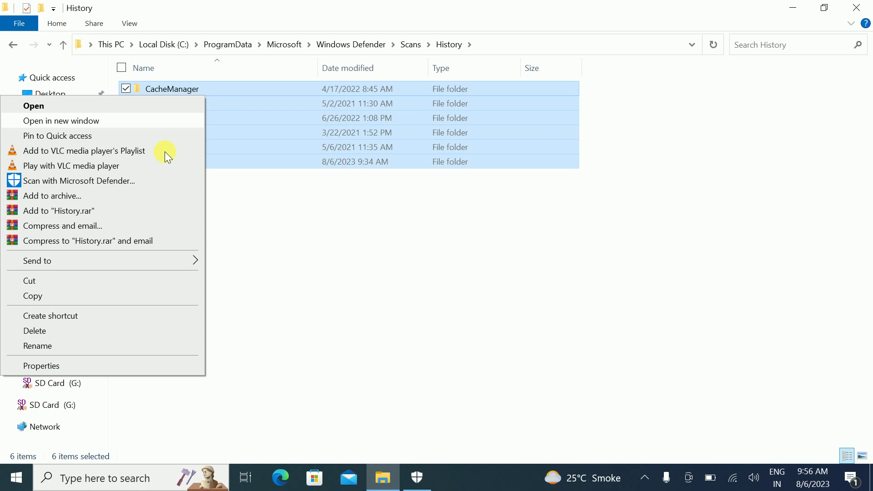
{"action": "left_click", "coordinate": [49, 331]}
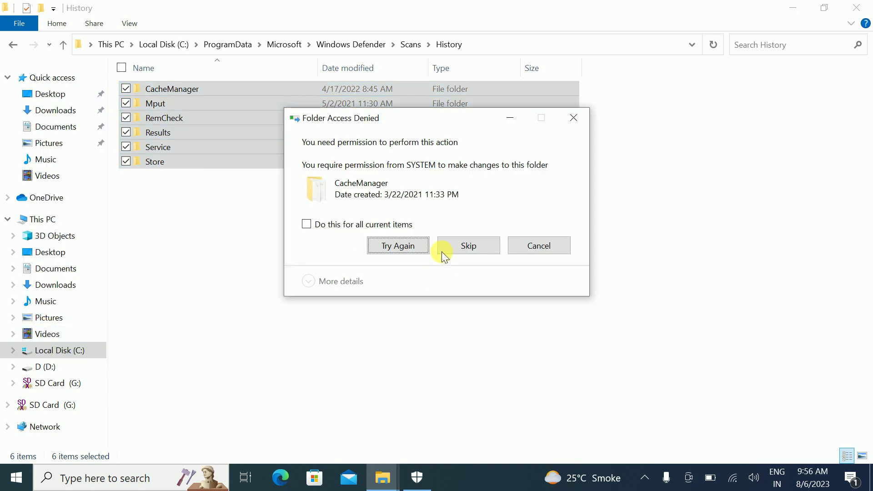
{"action": "left_click", "coordinate": [338, 216]}
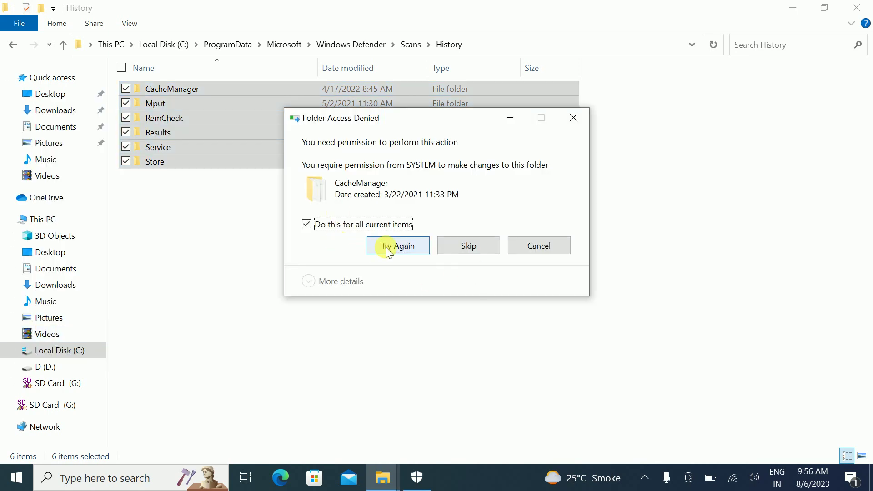
{"action": "left_click", "coordinate": [454, 249]}
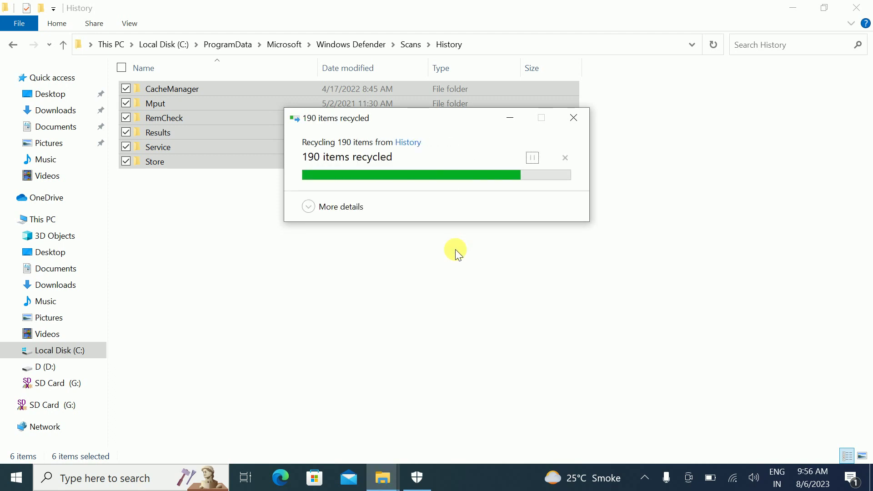
Refresh the History folder listing and close the File Explorer window
{"action": "right_click", "coordinate": [257, 234]}
{"action": "left_click", "coordinate": [157, 288]}
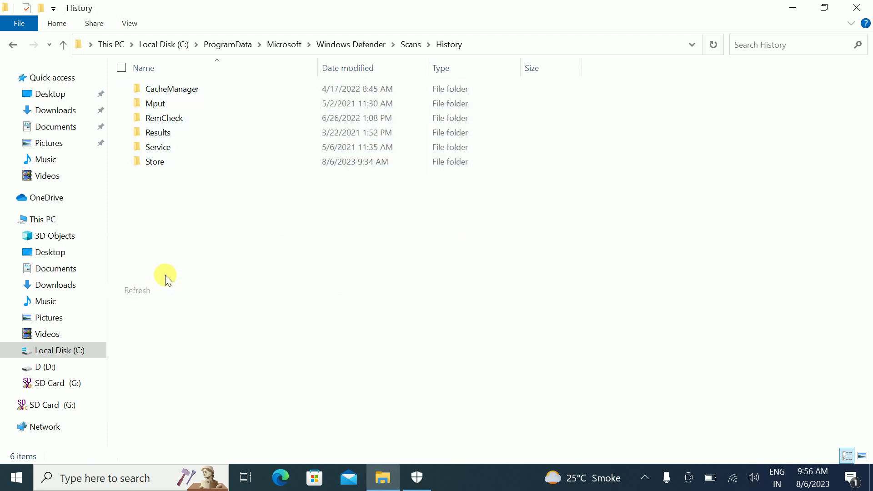
{"action": "left_click", "coordinate": [856, 7]}
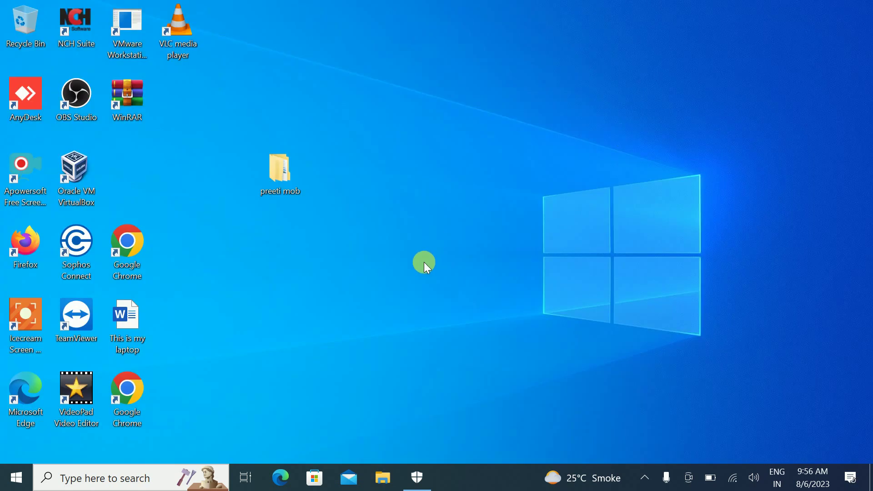